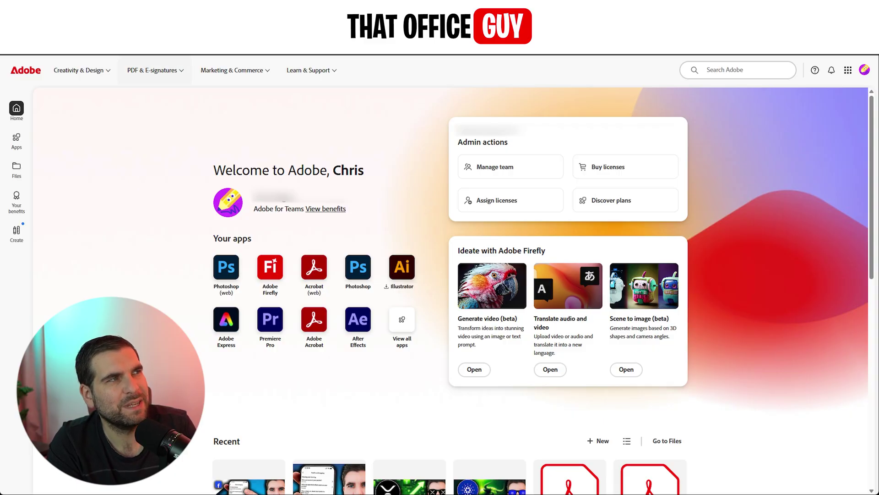
# Go from Adobe.com's PDF & E-signatures menu to the full list of Acrobat online tools
pyautogui.click(174, 72)
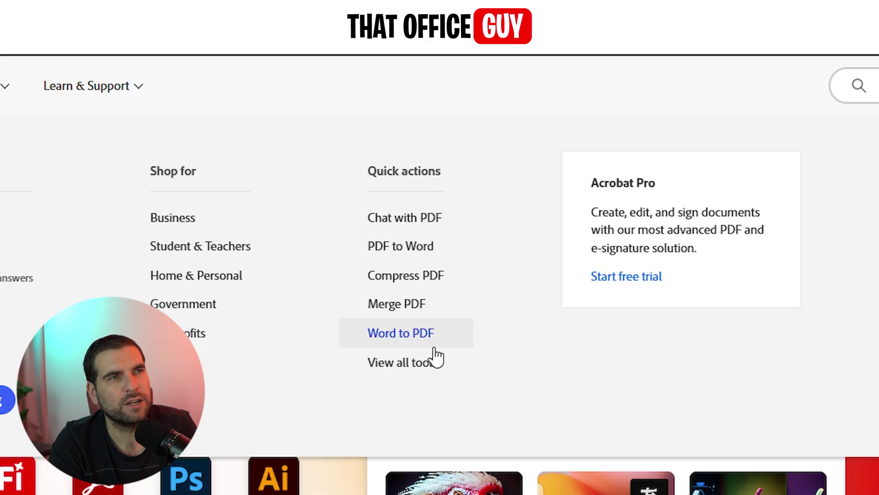
pyautogui.click(399, 369)
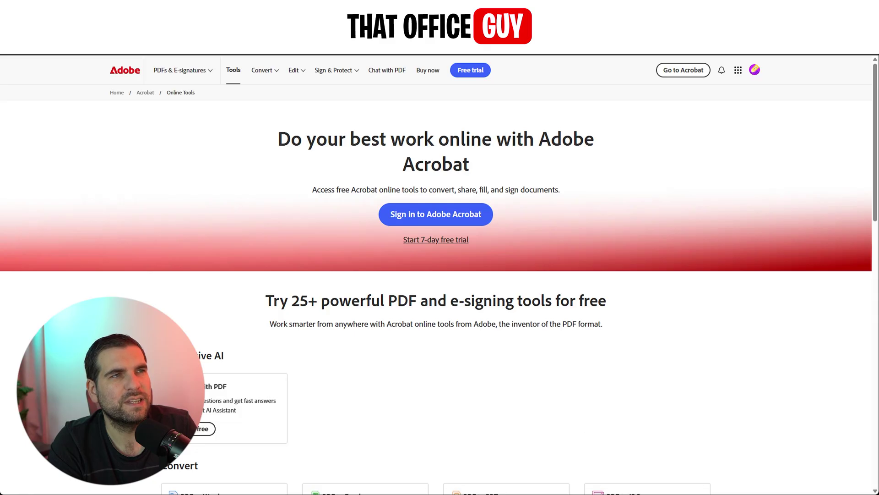
pyautogui.scroll(-3, 125, 338)
pyautogui.scroll(-3, 125, 339)
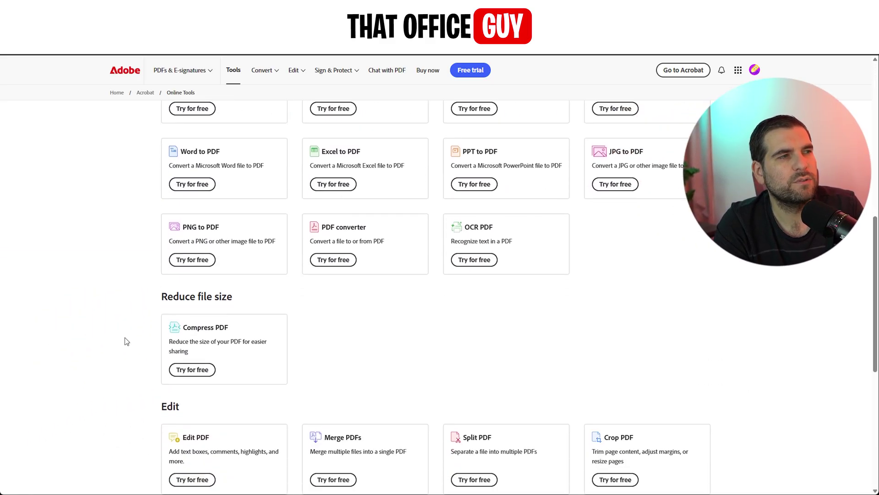
pyautogui.scroll(-4, 126, 333)
pyautogui.scroll(1, 141, 246)
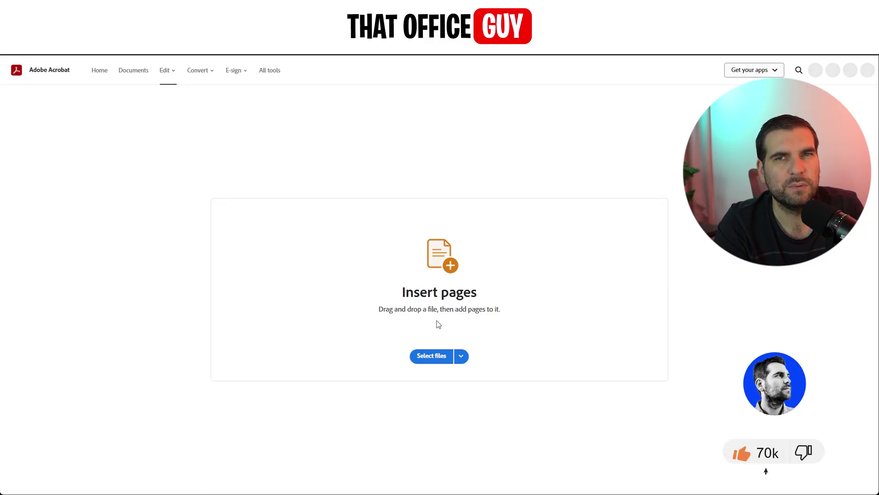
# Select the three-page PDF so Pages 1-3 load in the Organize Pages: Insert view
pyautogui.click(434, 358)
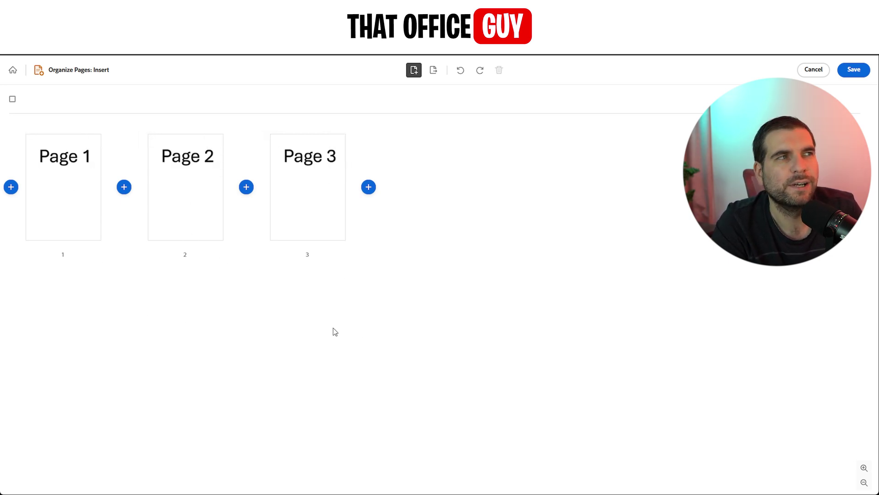
pyautogui.moveTo(63, 187)
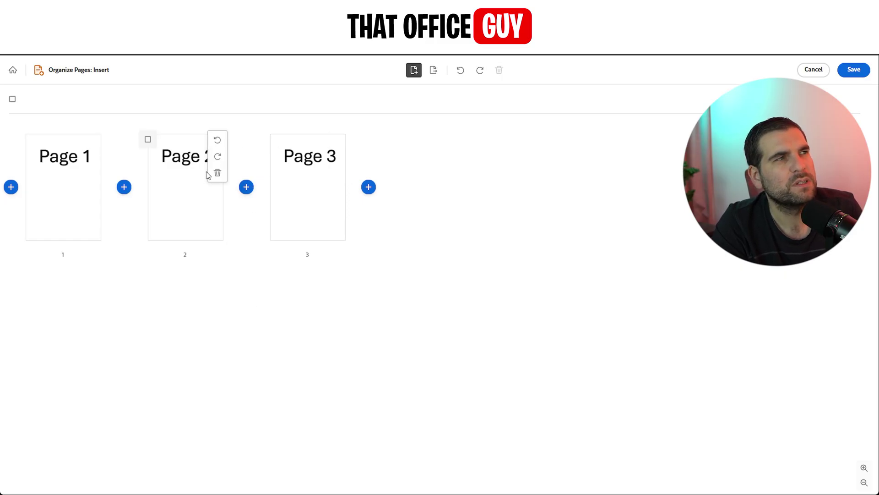
pyautogui.moveTo(186, 187)
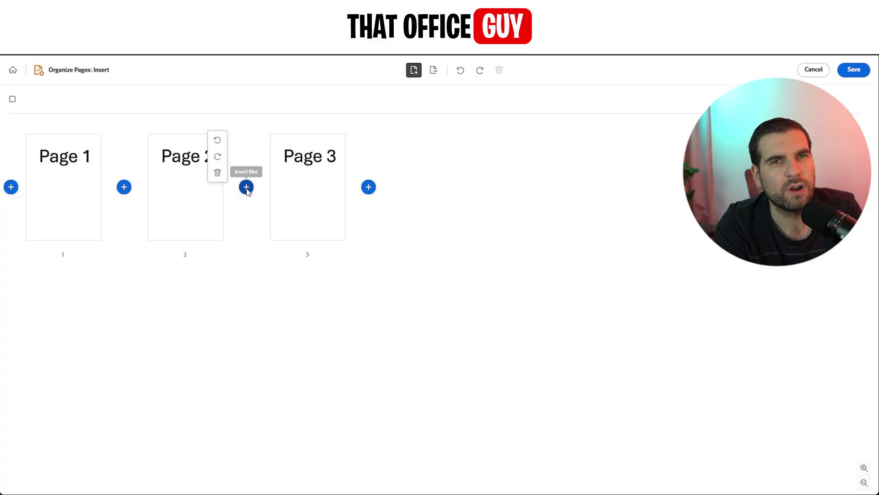
# Add the Page 2b file at the insert point between Page 2 and Page 3
pyautogui.click(247, 187)
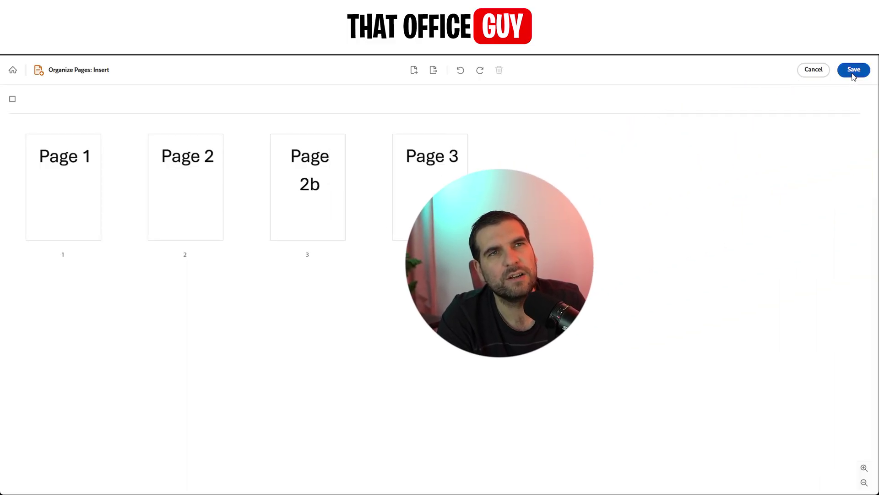
# Save the four-page document and dismiss the AI Assistant promotion
pyautogui.click(854, 70)
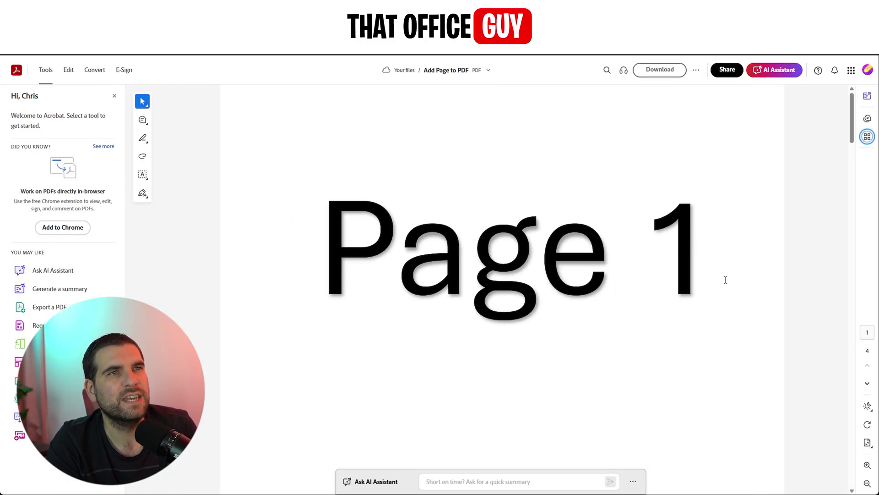
pyautogui.click(751, 236)
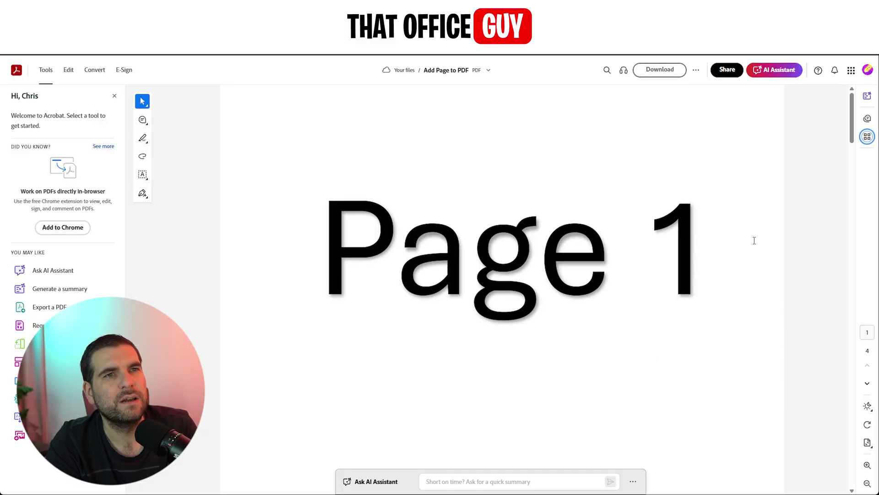
pyautogui.scroll(-10, 640, 308)
pyautogui.scroll(-5, 639, 319)
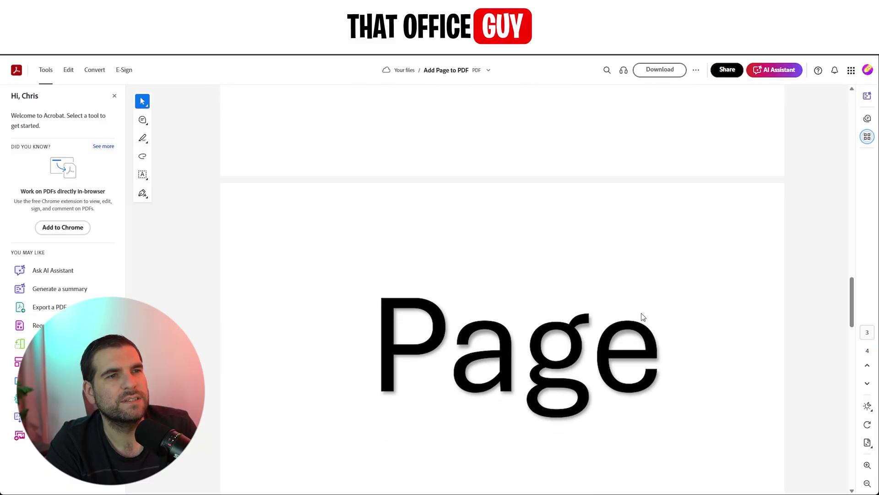
pyautogui.scroll(-3, 642, 320)
pyautogui.scroll(2, 629, 310)
pyautogui.scroll(3, 584, 281)
pyautogui.scroll(5, 551, 265)
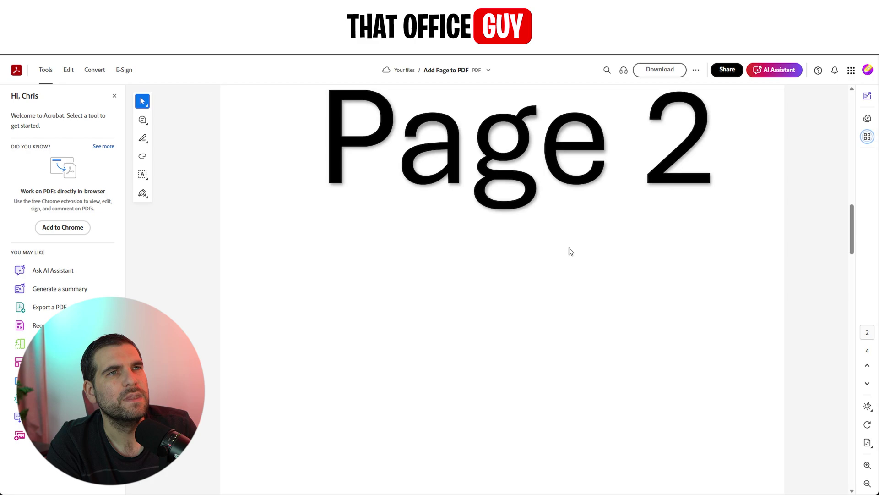
pyautogui.scroll(5, 570, 250)
pyautogui.scroll(1, 584, 206)
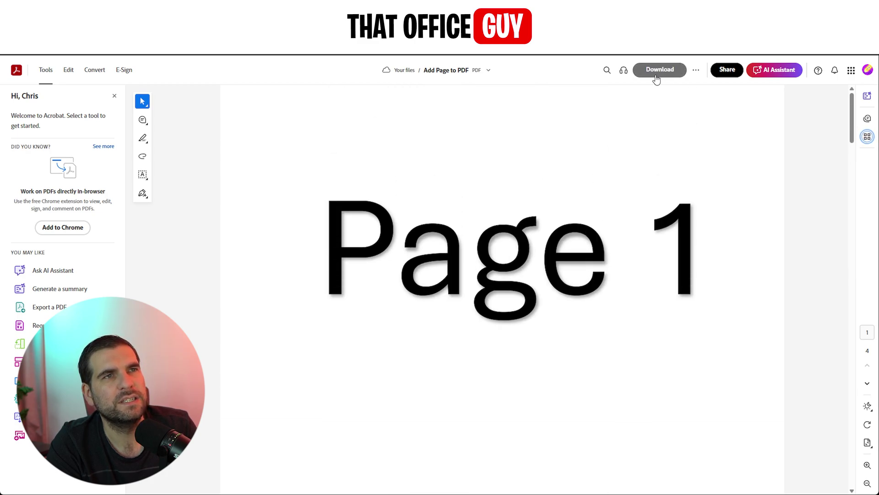
# Download the four-page file with the This PDF (original format) option
pyautogui.click(659, 71)
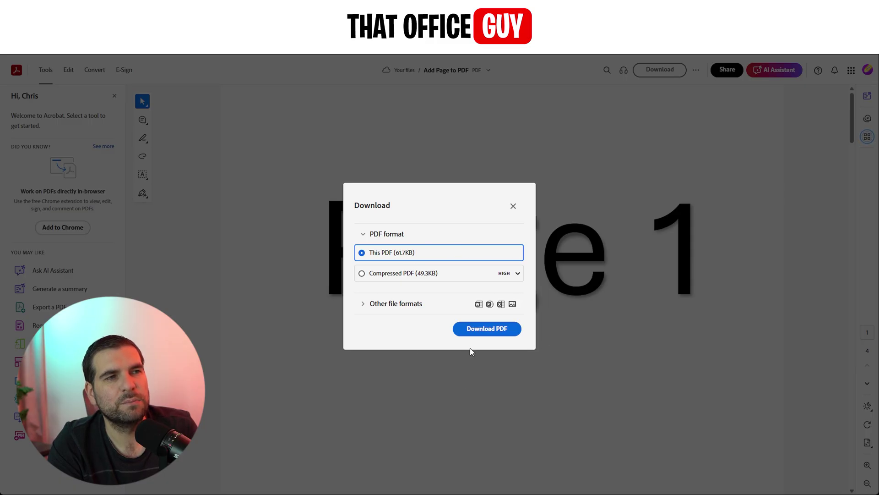
pyautogui.click(485, 329)
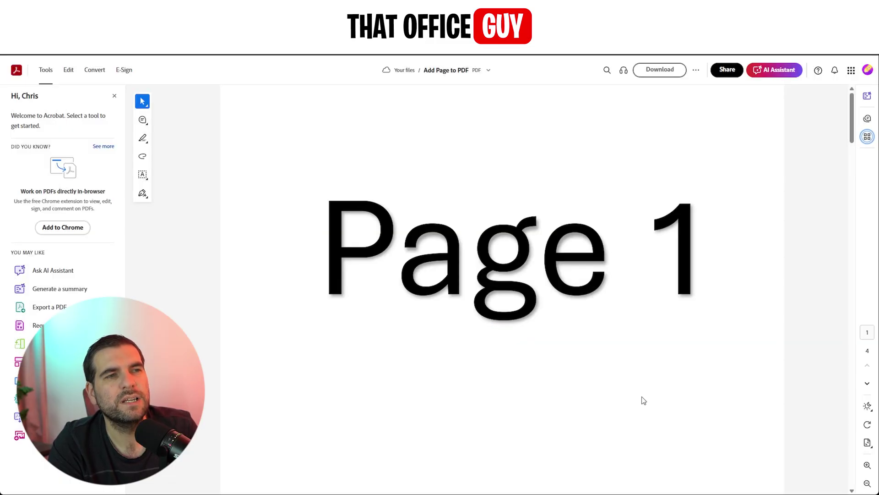